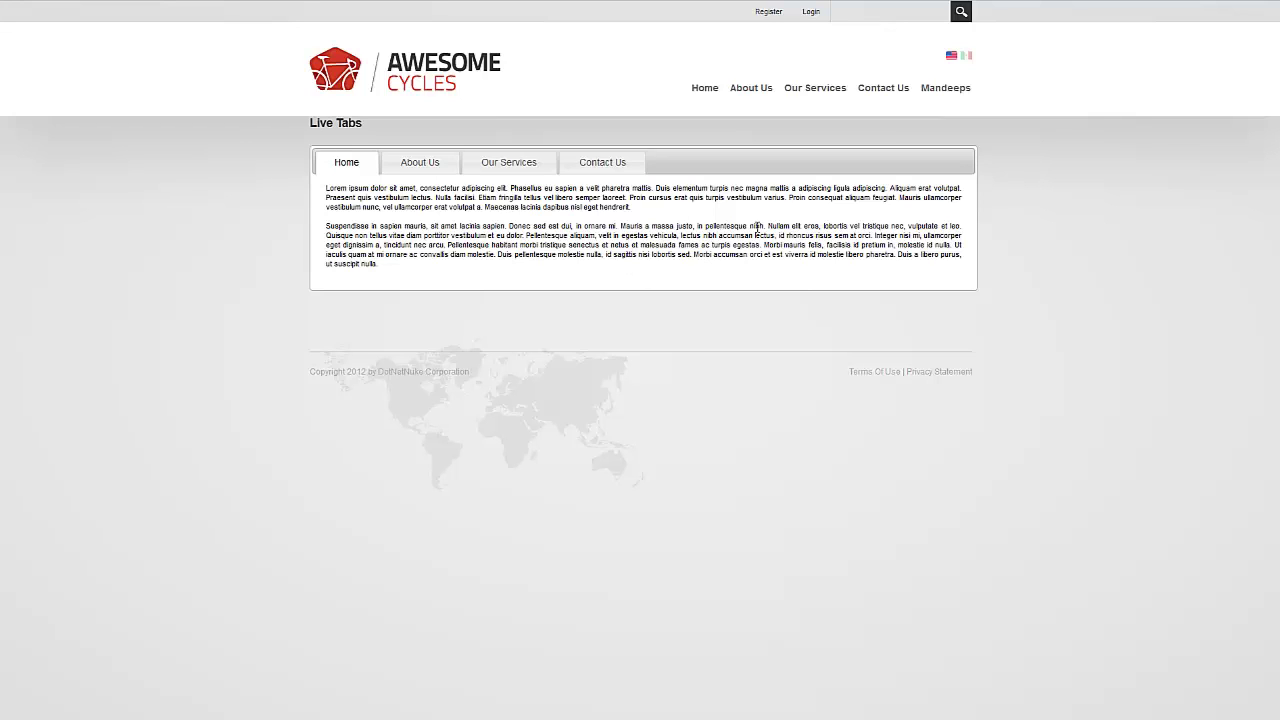
# Log in to the site with the host account's username and password
pyautogui.click(810, 13)
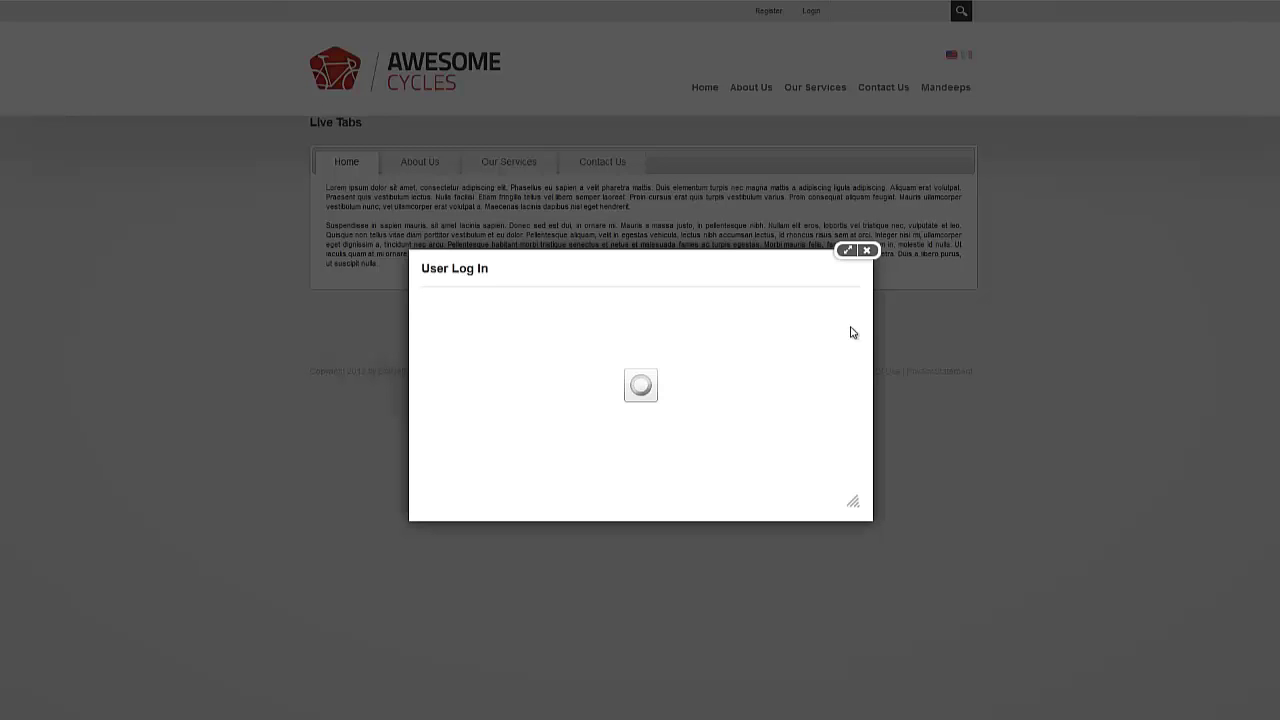
pyautogui.write('host')
pyautogui.press('Tab')
pyautogui.write('password')
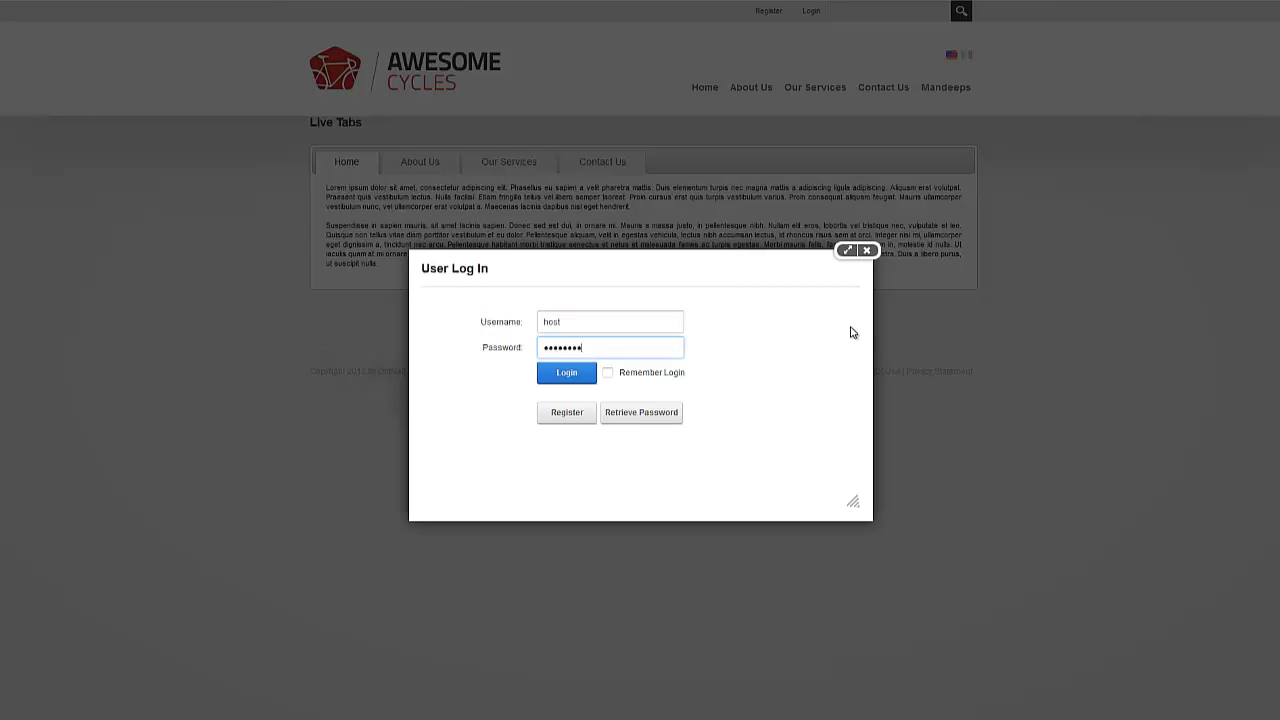
pyautogui.write('1234')
pyautogui.press('Return')
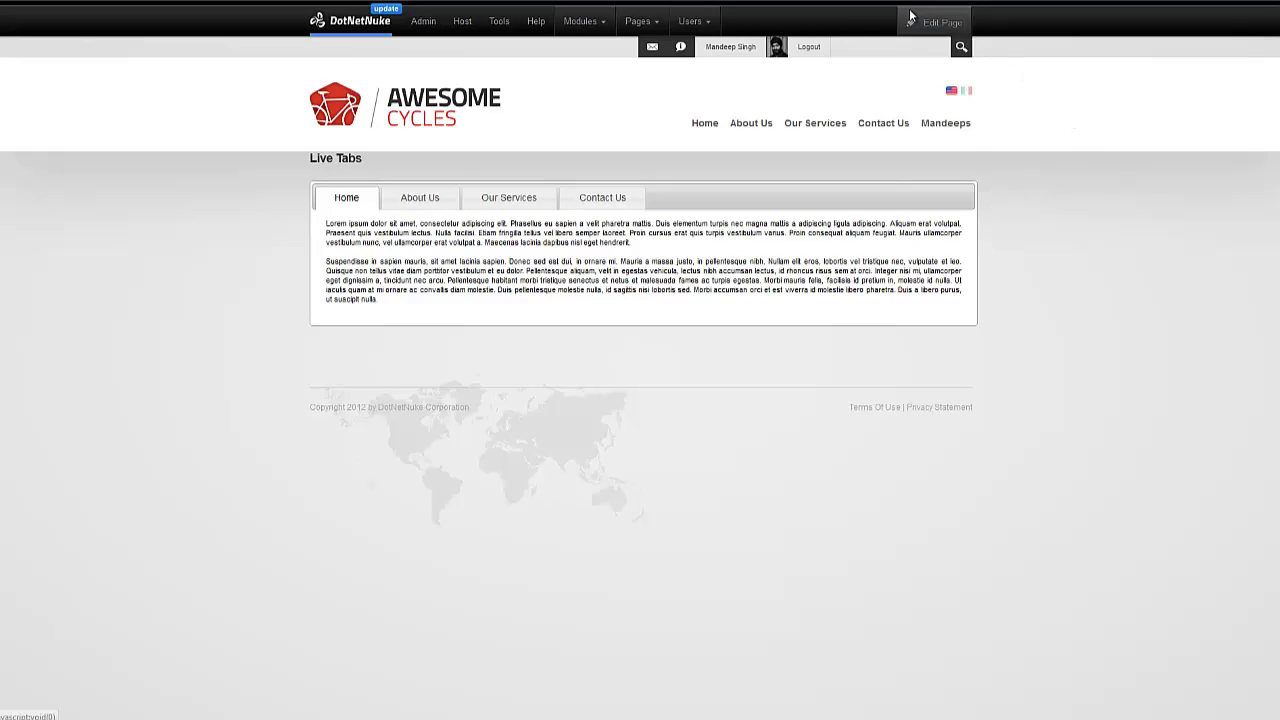
# Put the Live Tabs page into edit mode with Edit This Page to reveal the 14-day trial notice
pyautogui.moveTo(912, 17)
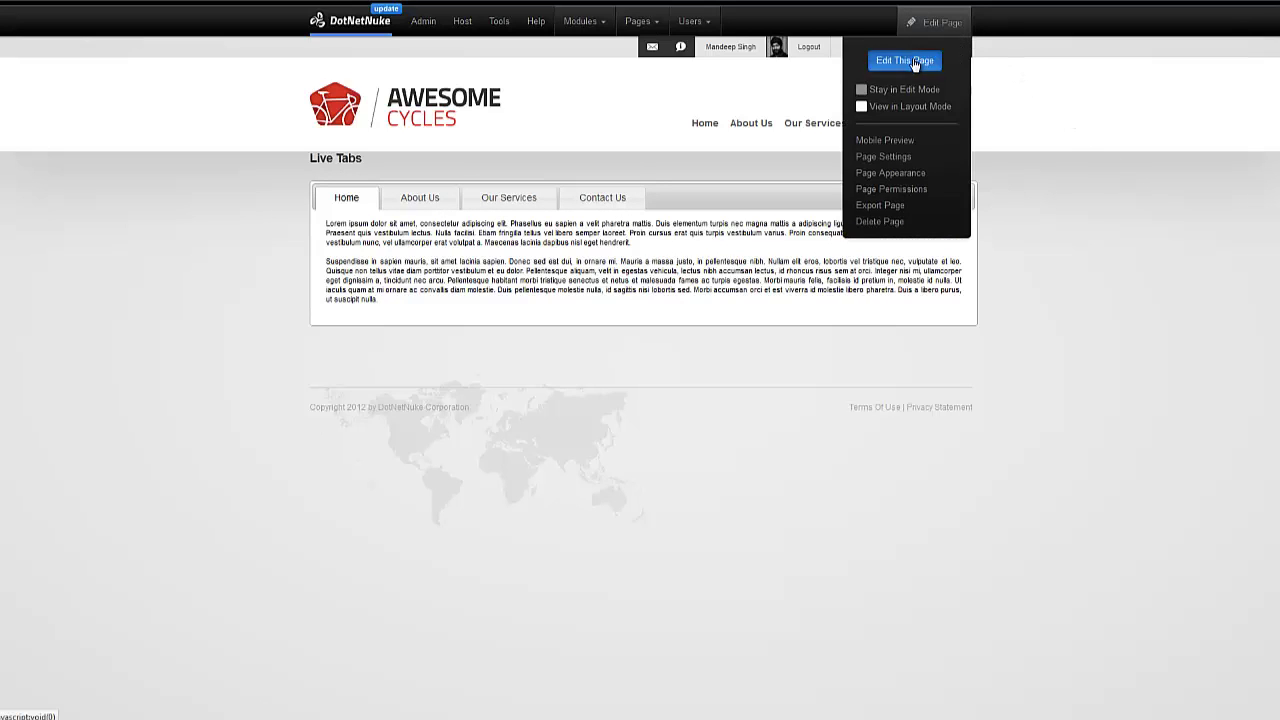
pyautogui.click(914, 62)
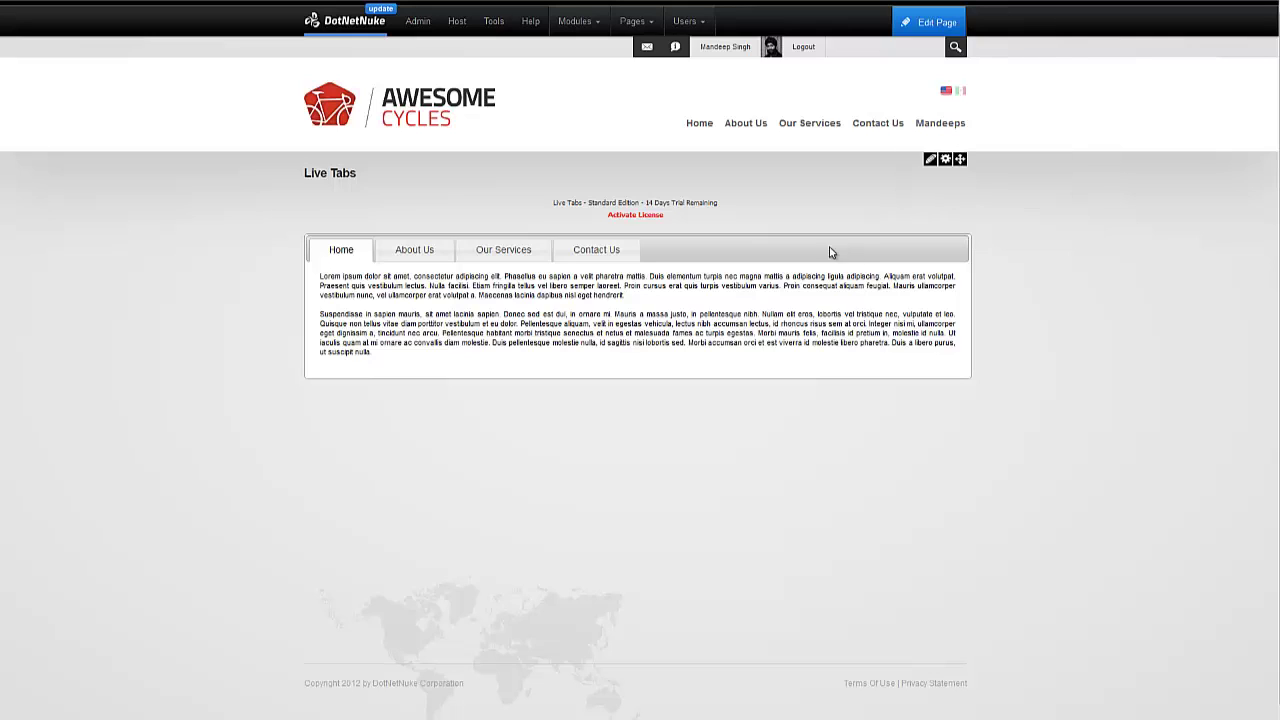
# Open the Live Tabs License Manager and leave Standard Edition as the selected edition
pyautogui.click(653, 217)
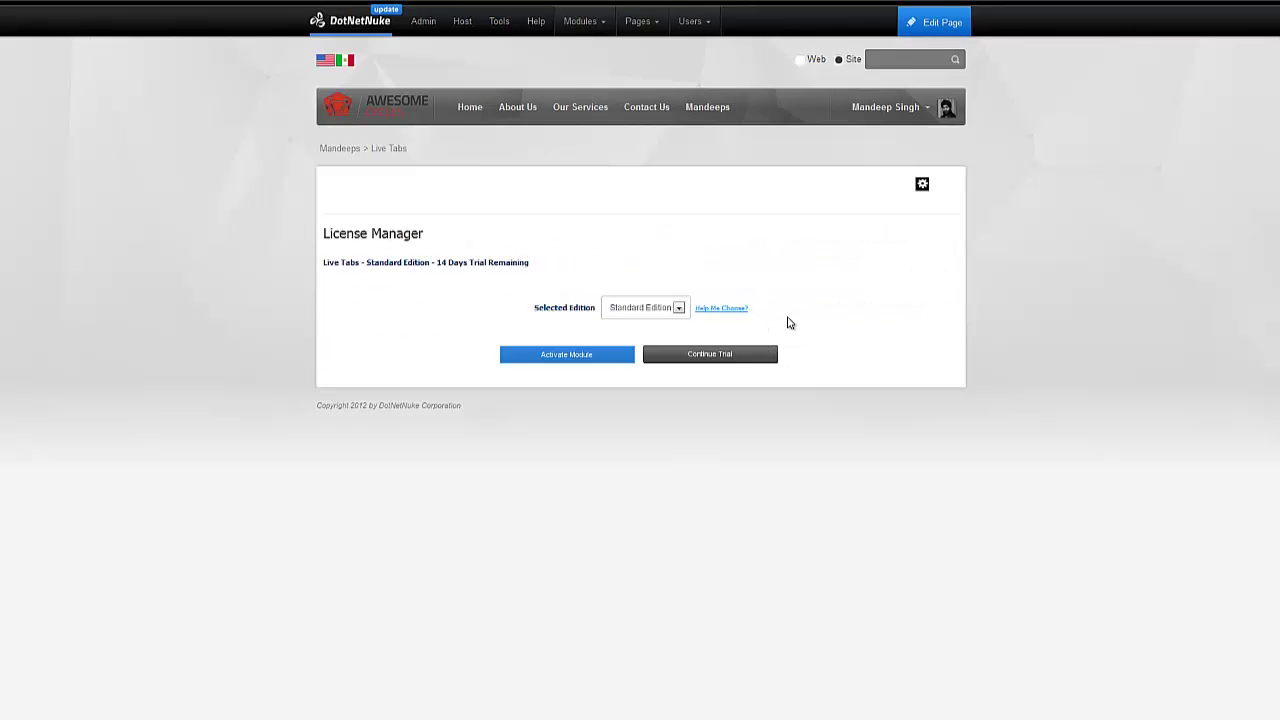
pyautogui.click(679, 308)
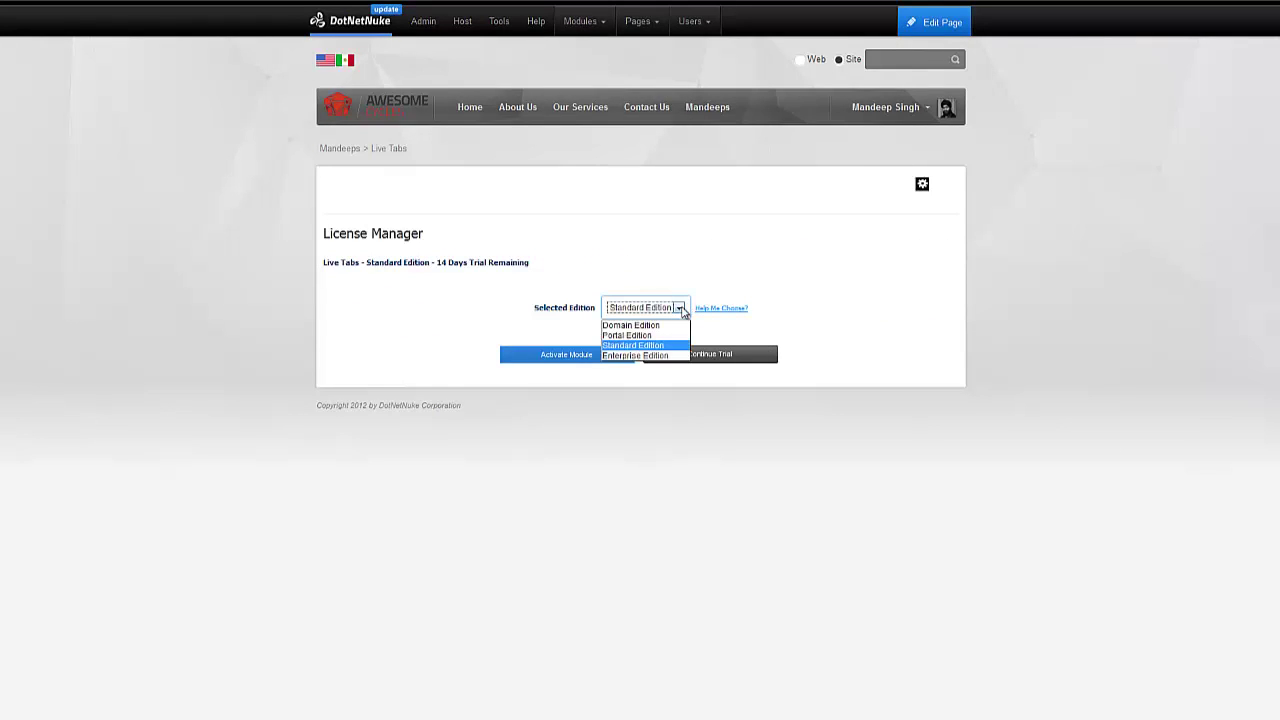
pyautogui.click(681, 309)
pyautogui.click(686, 291)
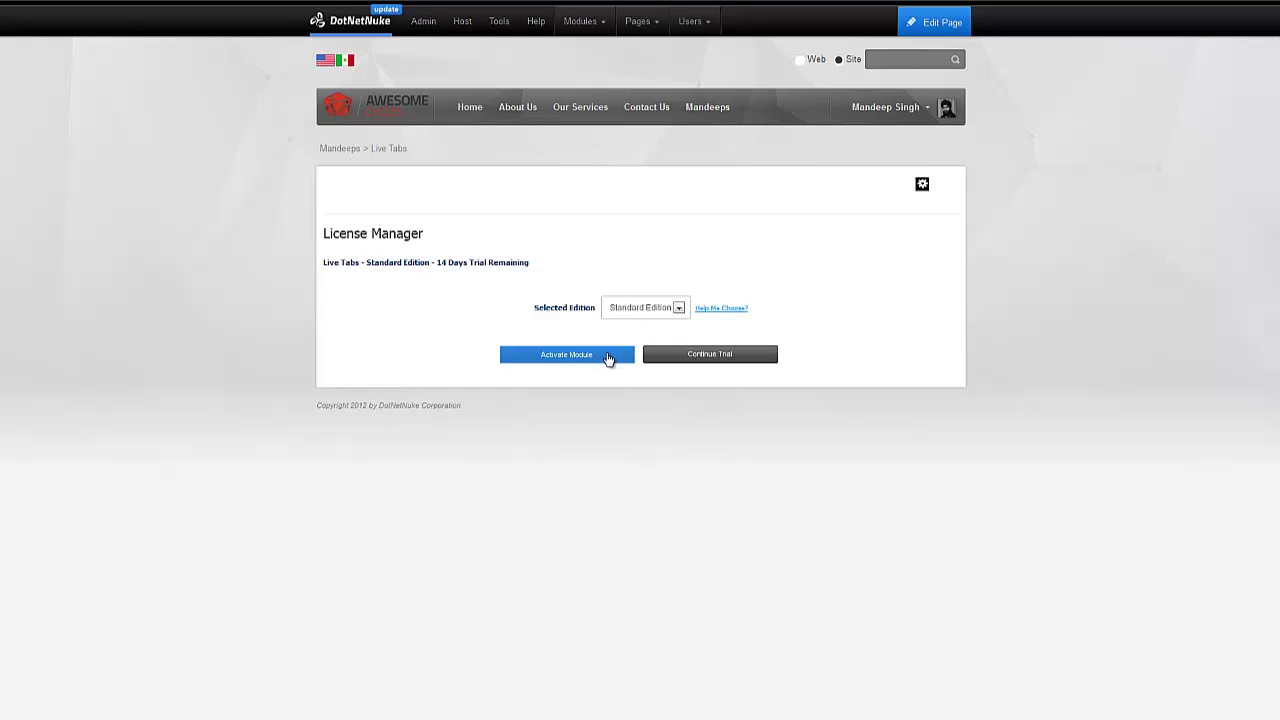
# Start activating the module and go to Step 2: Request Activation Key
pyautogui.click(607, 356)
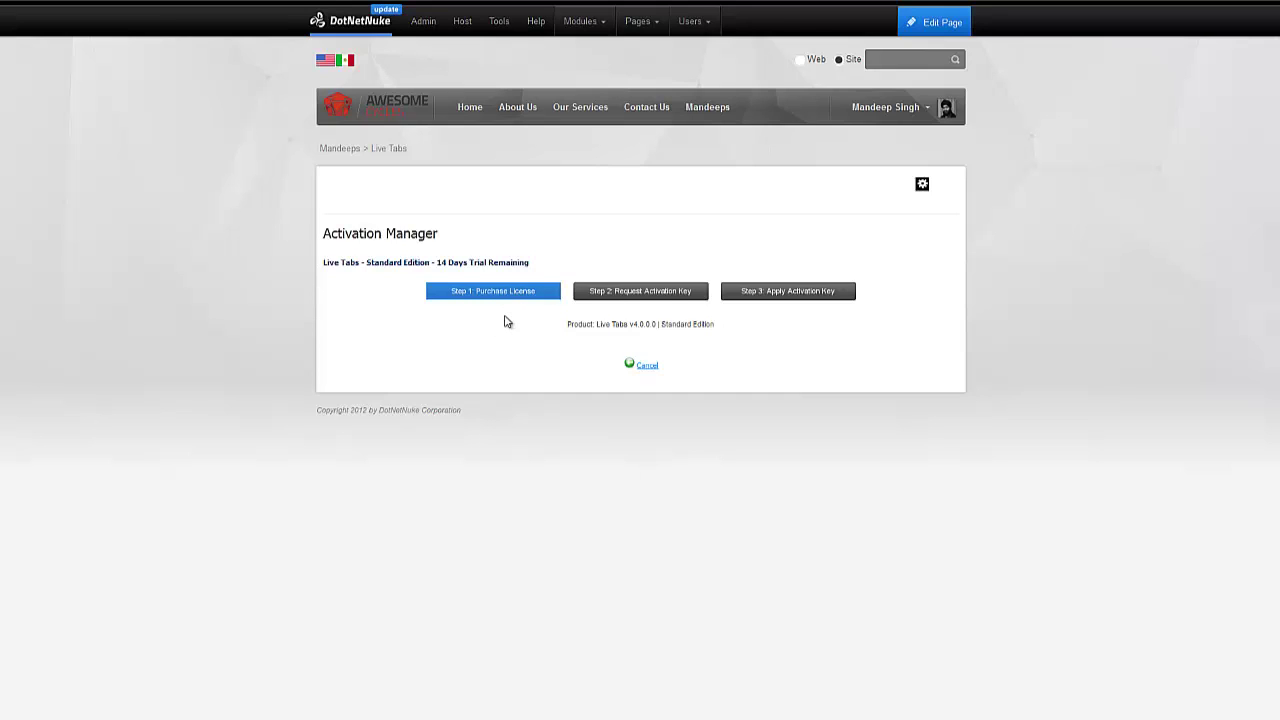
pyautogui.click(649, 300)
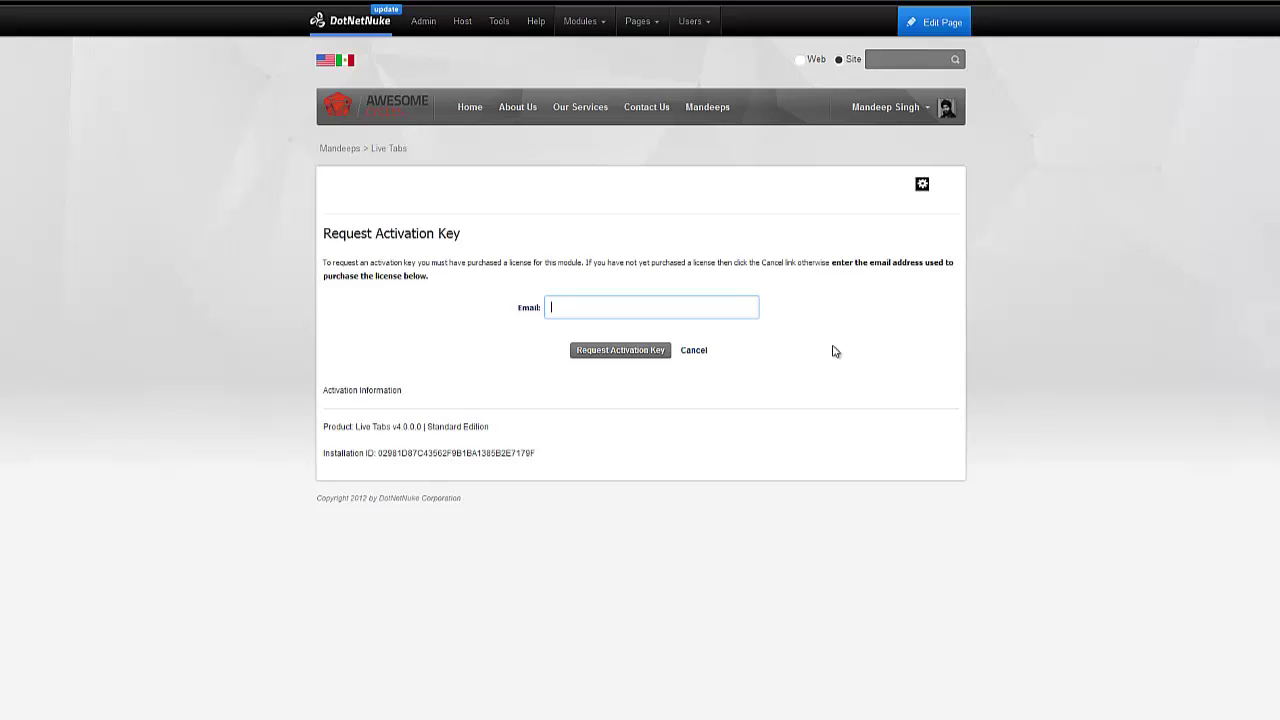
# Enter the purchase e-mail address in the Email field and request the activation key
pyautogui.doubleClick(517, 456)
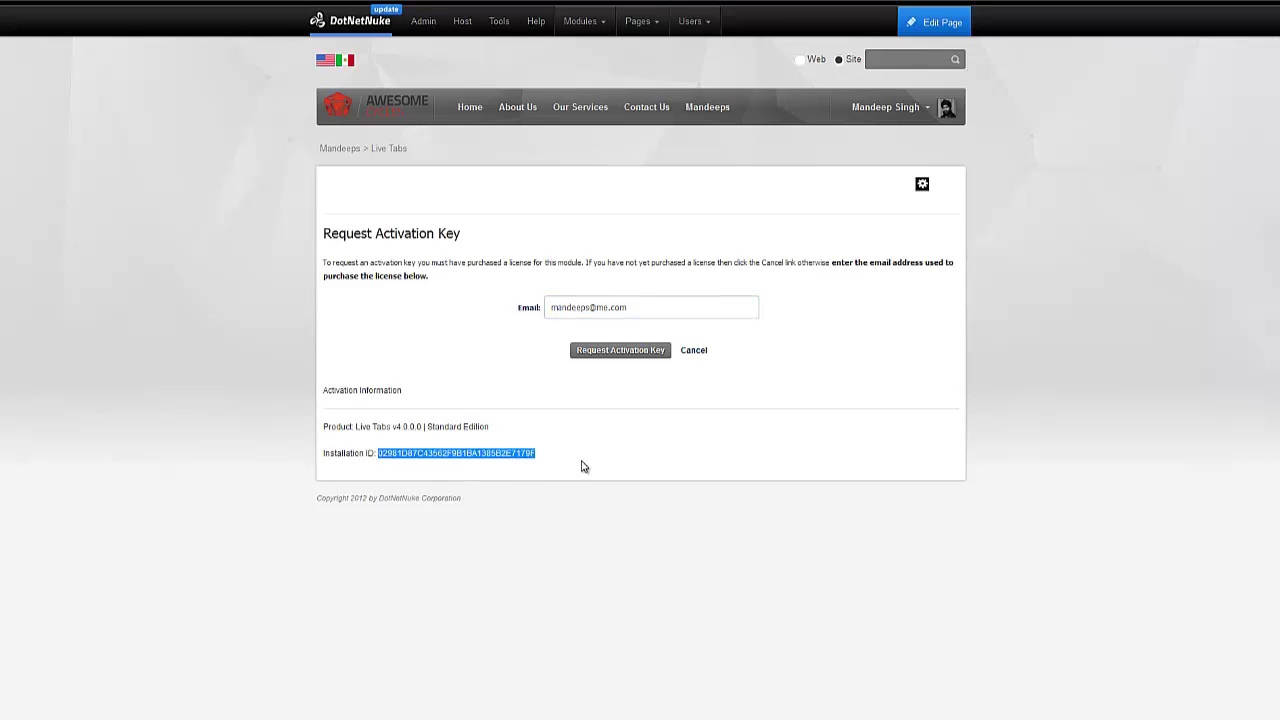
pyautogui.click(584, 466)
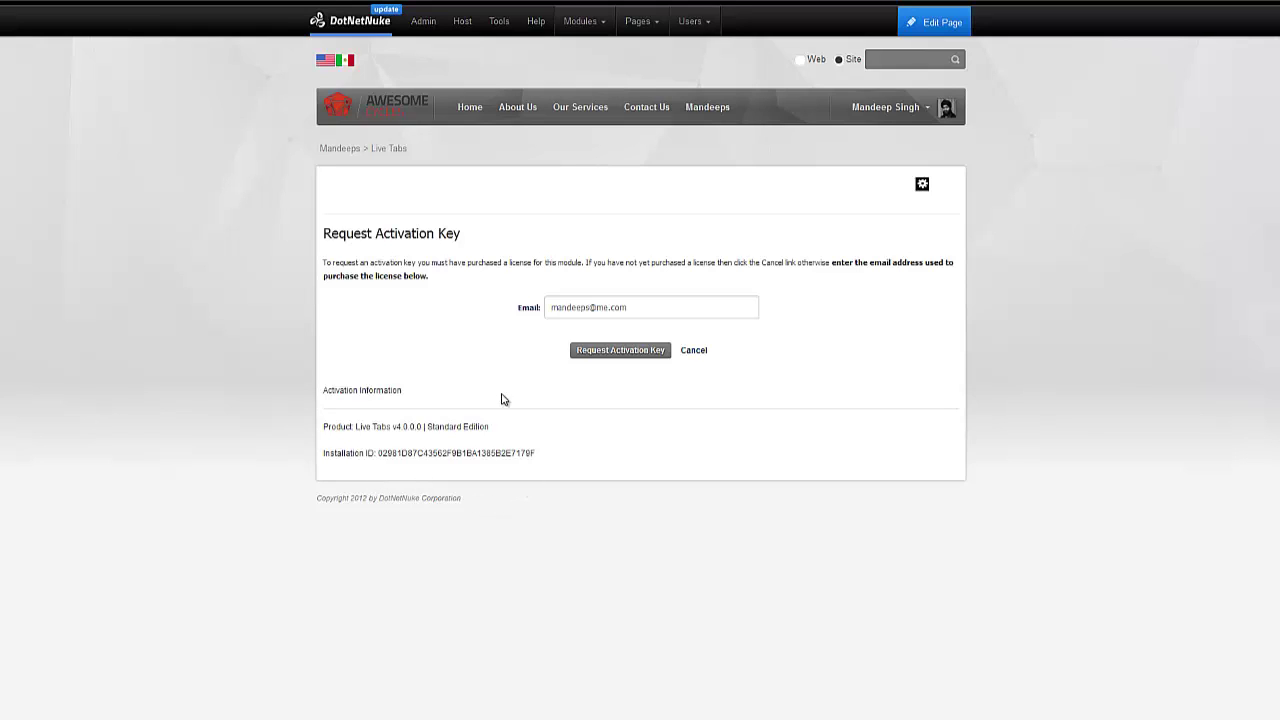
pyautogui.moveTo(628, 308); pyautogui.dragTo(531, 313)
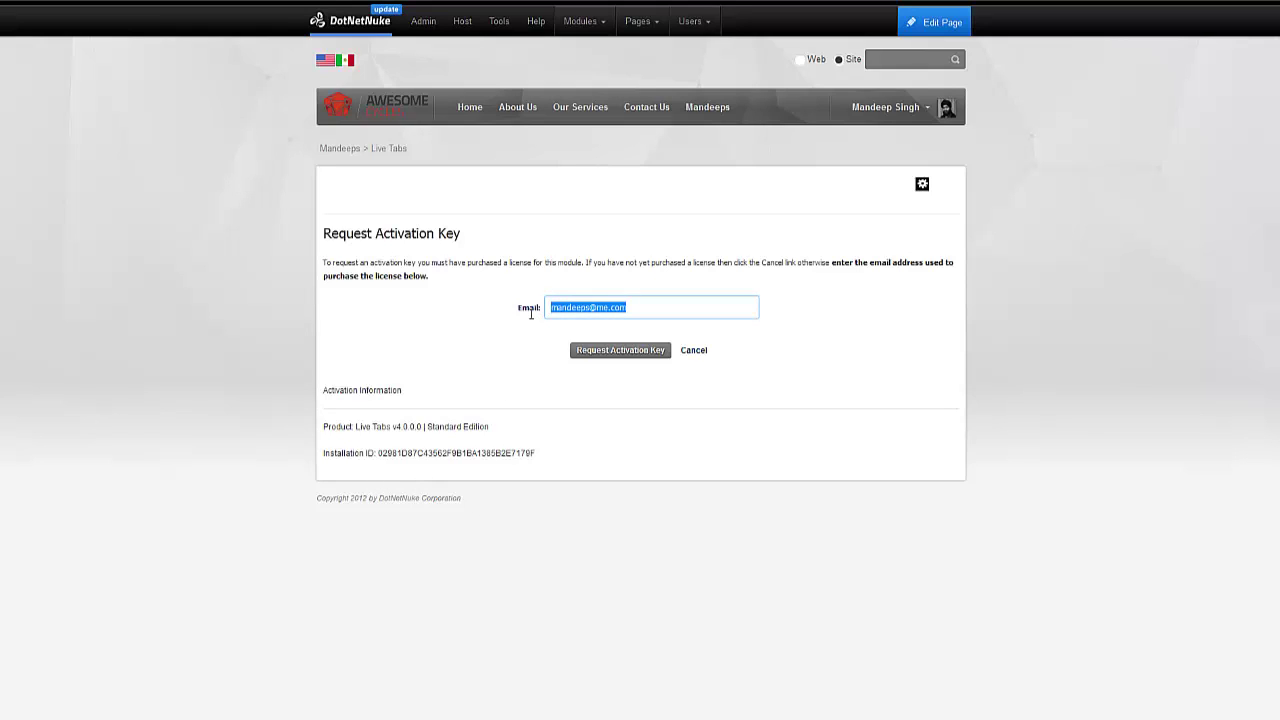
pyautogui.click(603, 356)
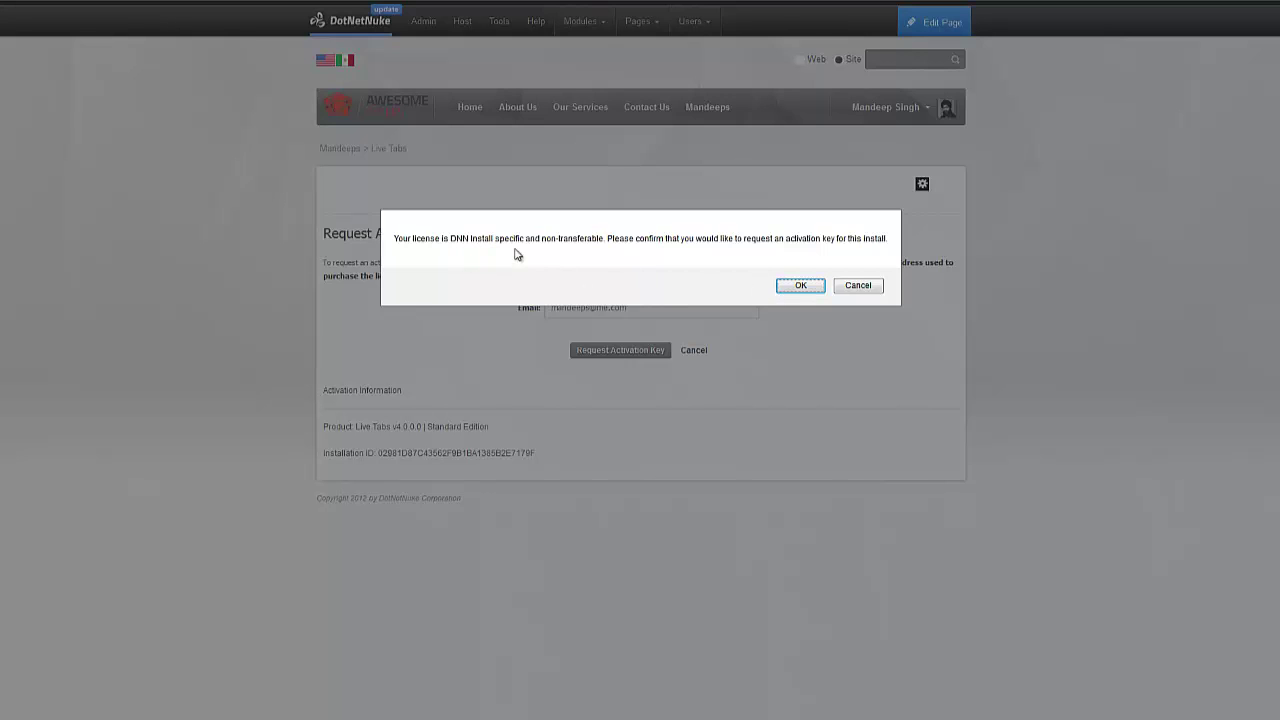
# Confirm the install-specific key request, continue to the Apply Activation Key form, and switch to Outlook
pyautogui.click(801, 287)
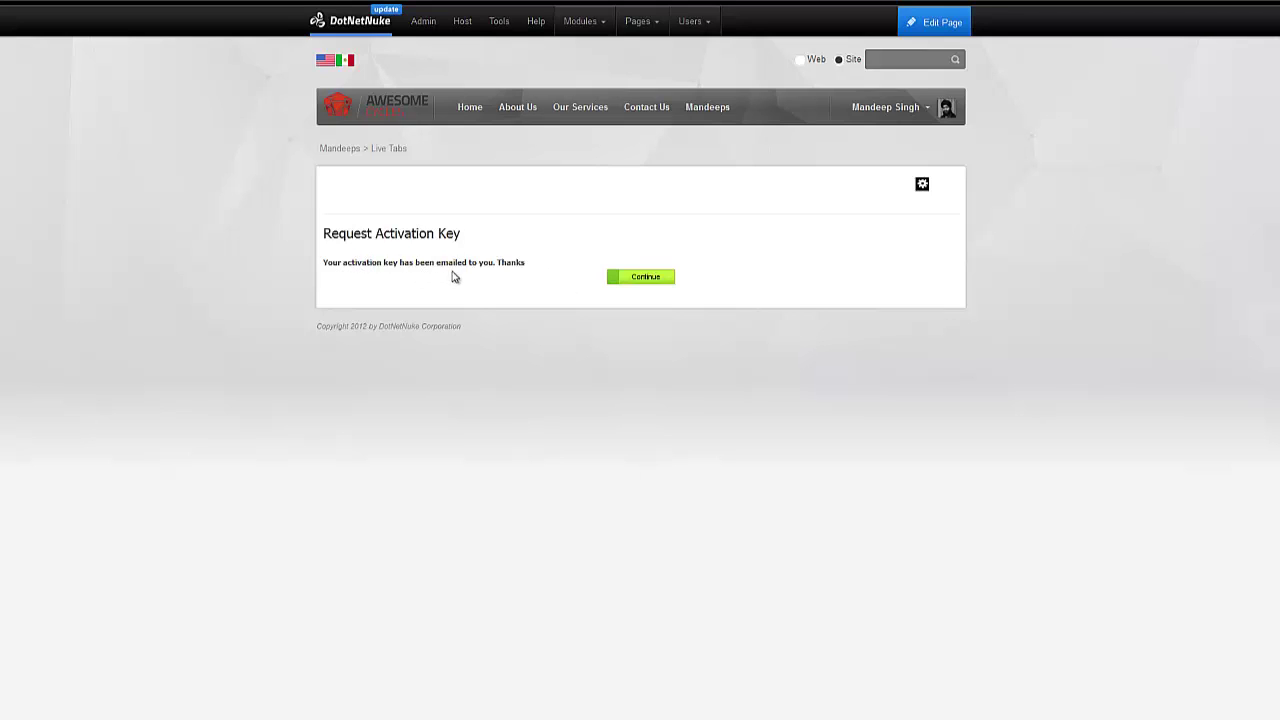
pyautogui.click(628, 280)
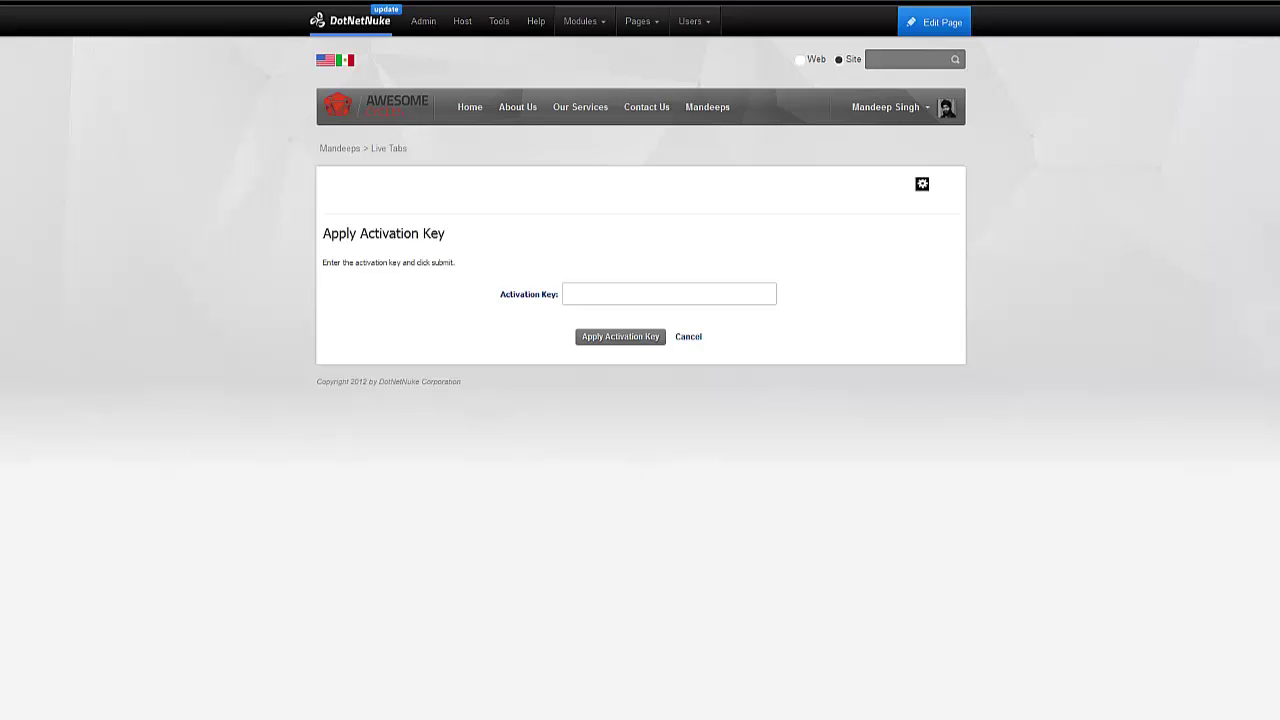
pyautogui.hotkey('alt', 'Tab')
# Move the Outlook message into view and select the Activation Key value in its body
pyautogui.moveTo(1062, 230); pyautogui.dragTo(968, 178)
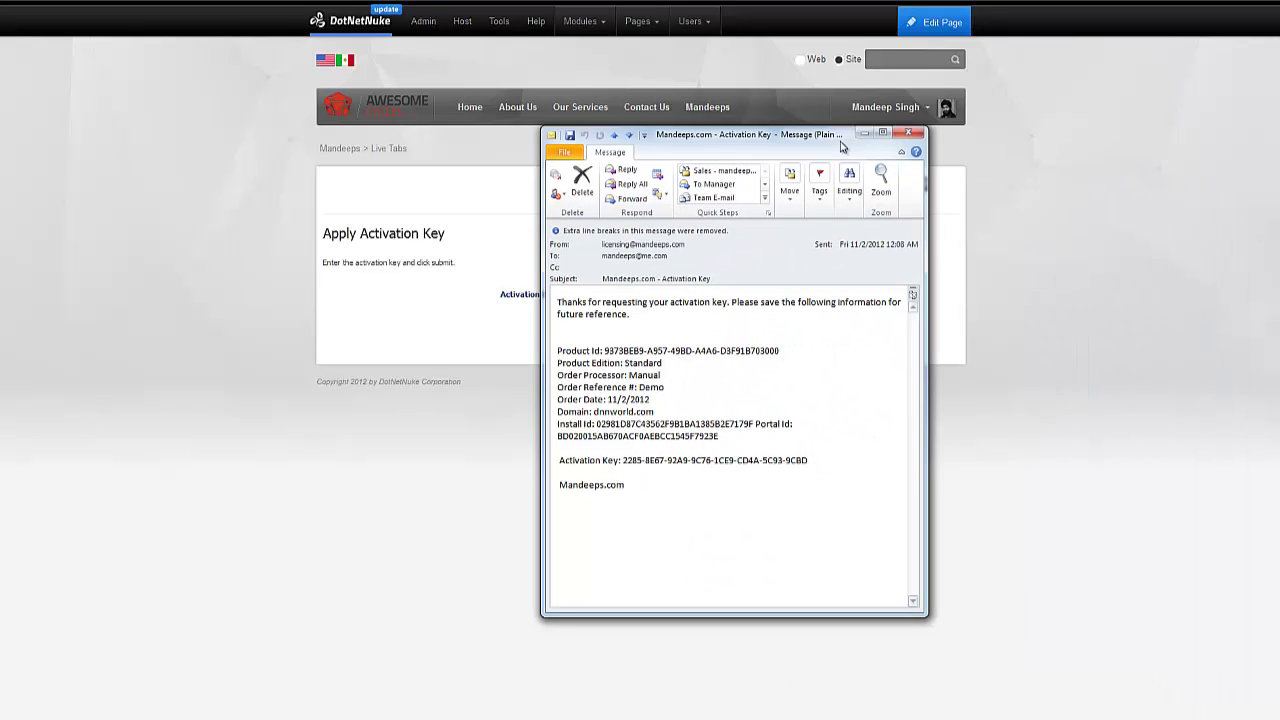
pyautogui.moveTo(840, 147); pyautogui.dragTo(836, 146)
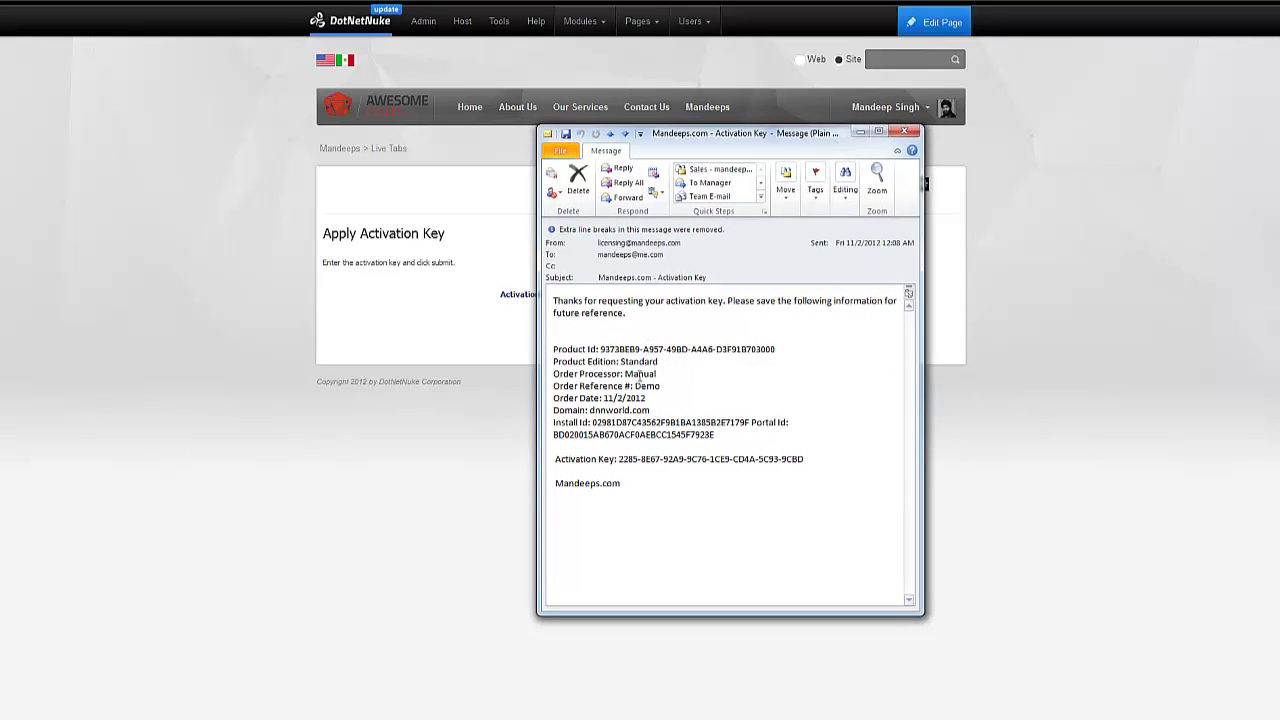
pyautogui.moveTo(619, 460); pyautogui.dragTo(804, 459)
pyautogui.hotkey('ctrl', 'c')
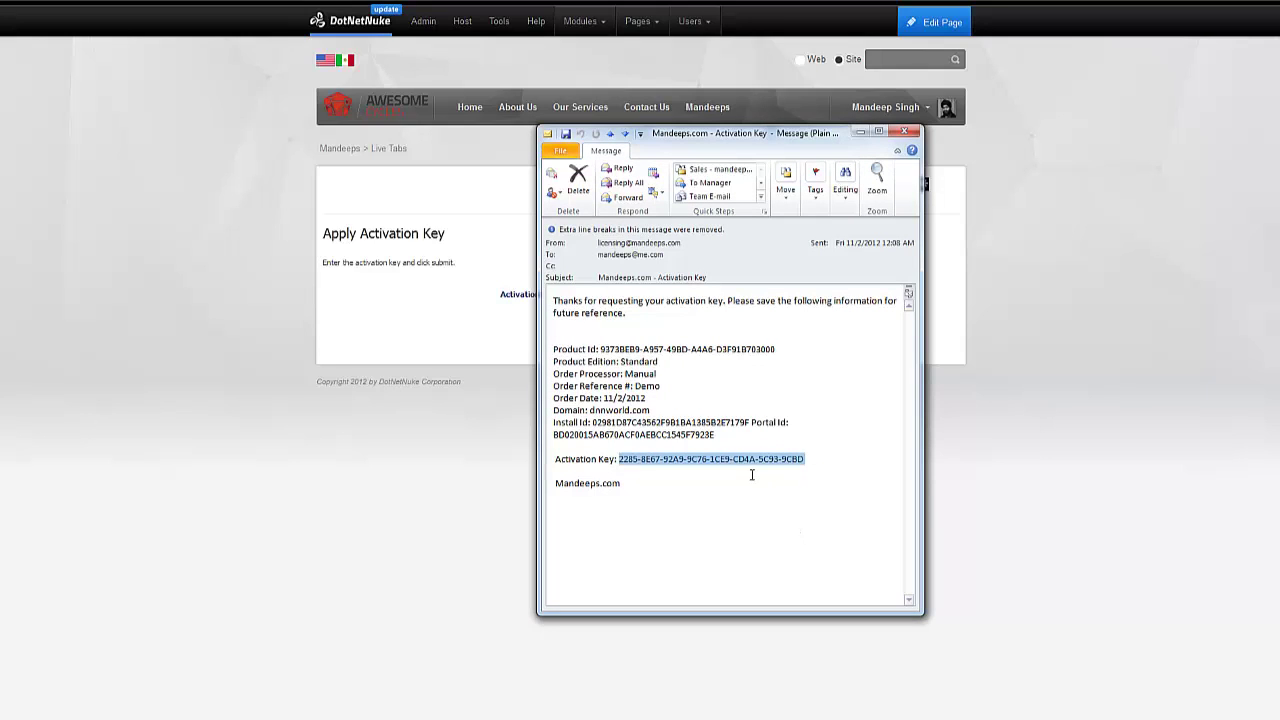
# Paste the copied key into the Activation Key field, apply it, and continue back to Live Tabs
pyautogui.click(514, 357)
pyautogui.click(589, 295)
pyautogui.rightClick(592, 298)
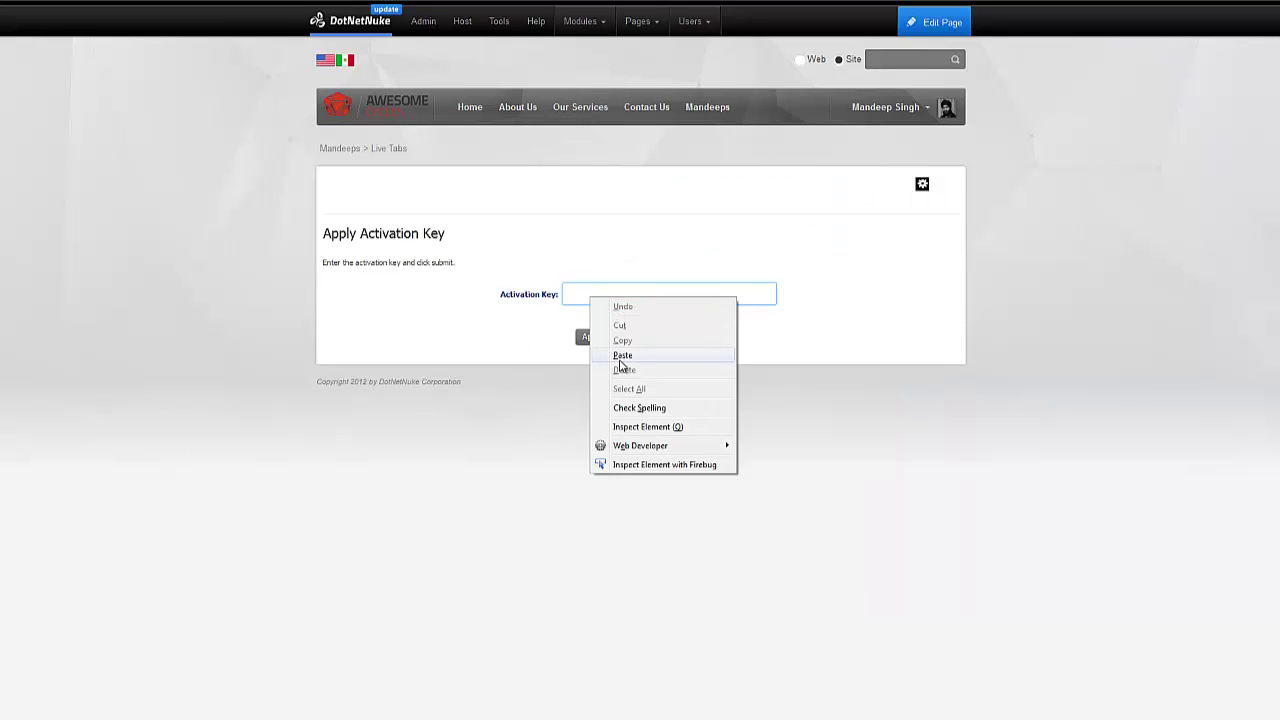
pyautogui.click(622, 357)
pyautogui.click(608, 340)
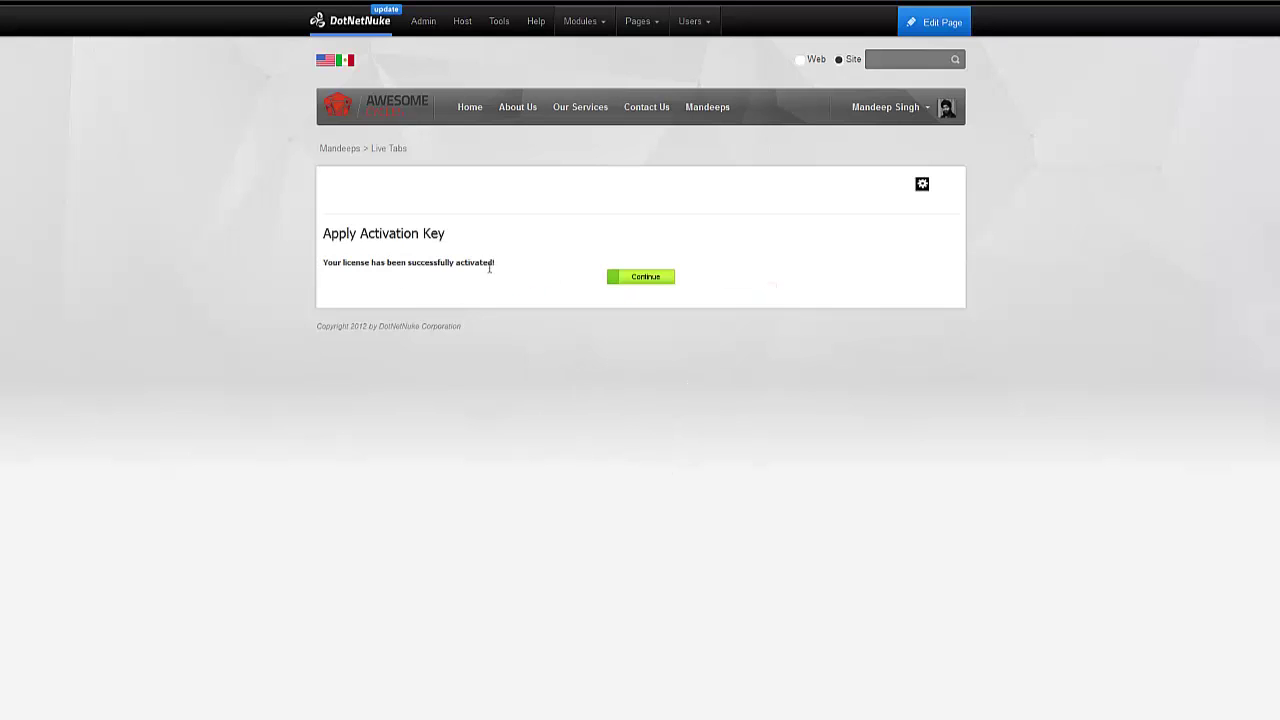
pyautogui.click(637, 279)
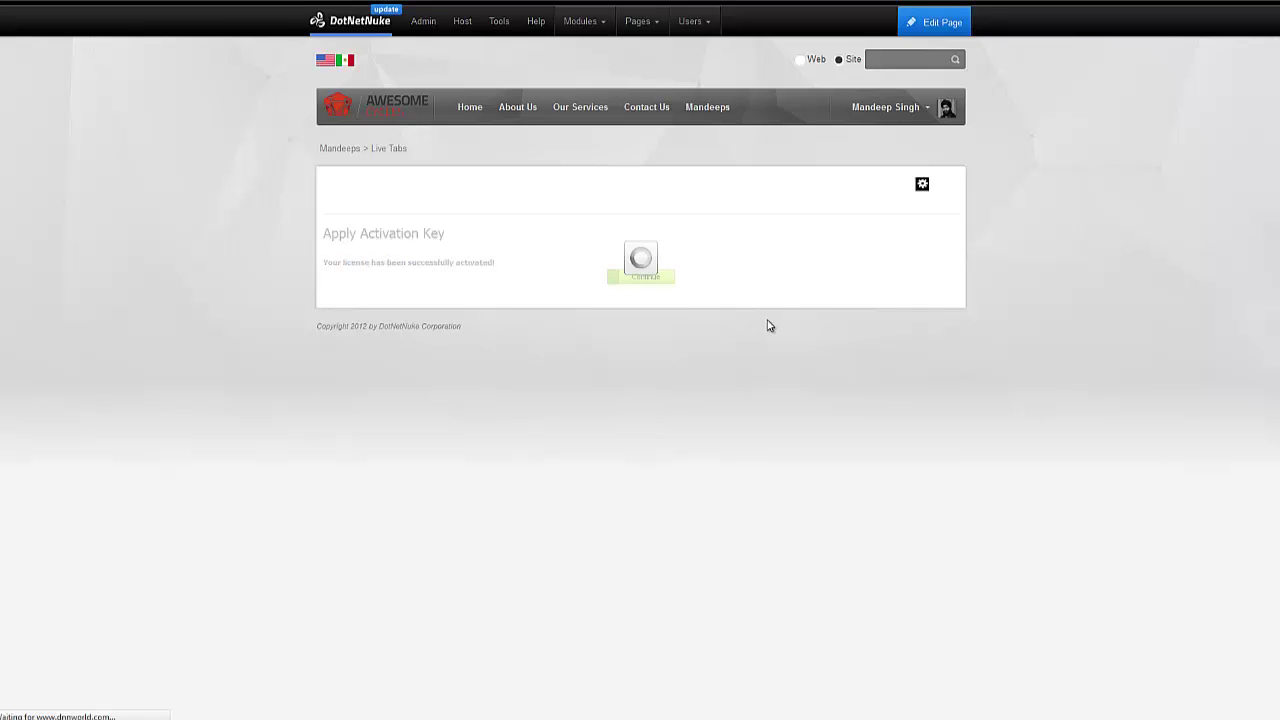